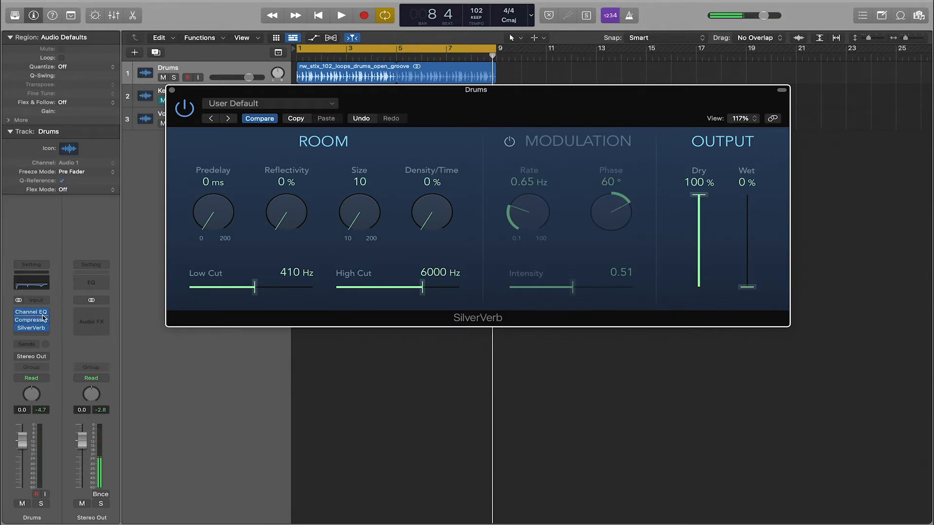
# Play the drum loop briefly to hear it with SilverVerb at 100% Dry and 0% Wet.
pyautogui.moveTo(37, 328)
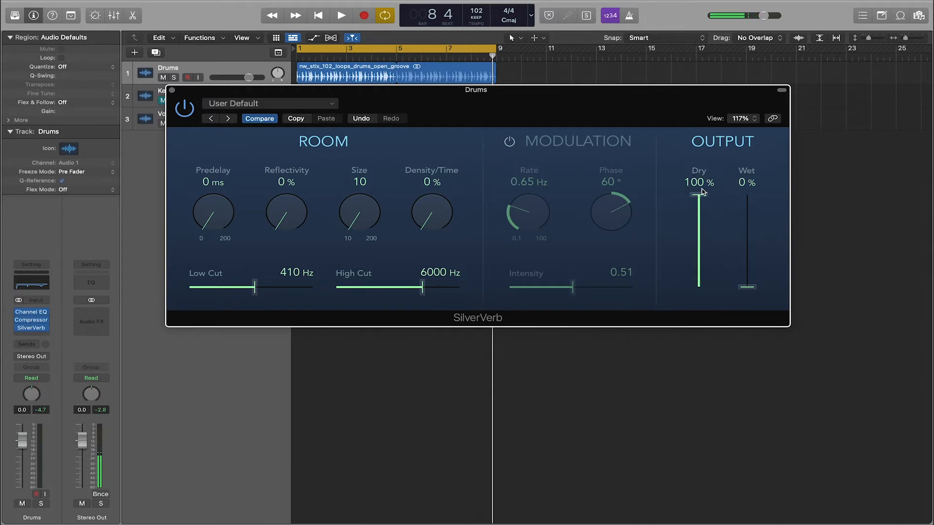
pyautogui.press('space')
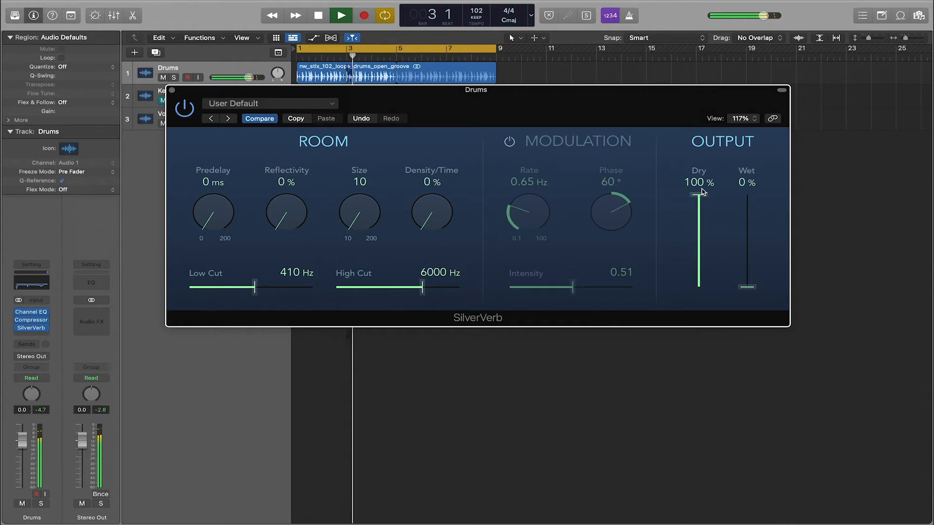
pyautogui.press('space')
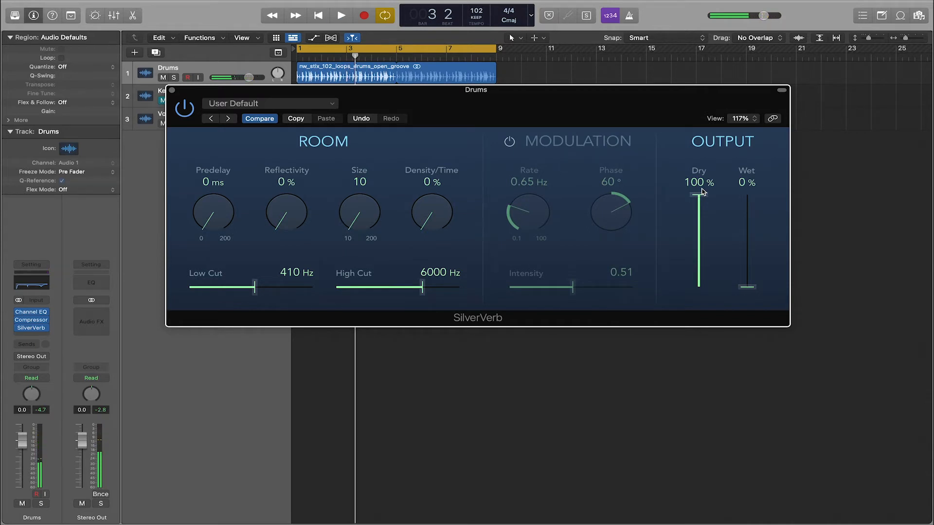
# Raise SilverVerb's Wet output to 100% while the drum loop plays.
pyautogui.moveTo(745, 289)
pyautogui.mouseDown()
pyautogui.moveTo(744, 219)
pyautogui.moveTo(748, 299)
pyautogui.mouseUp()
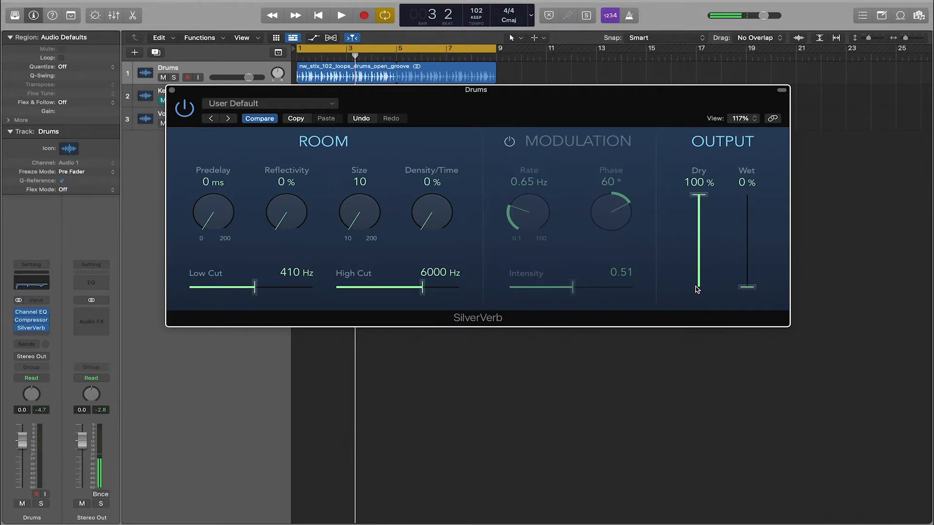
pyautogui.press('space')
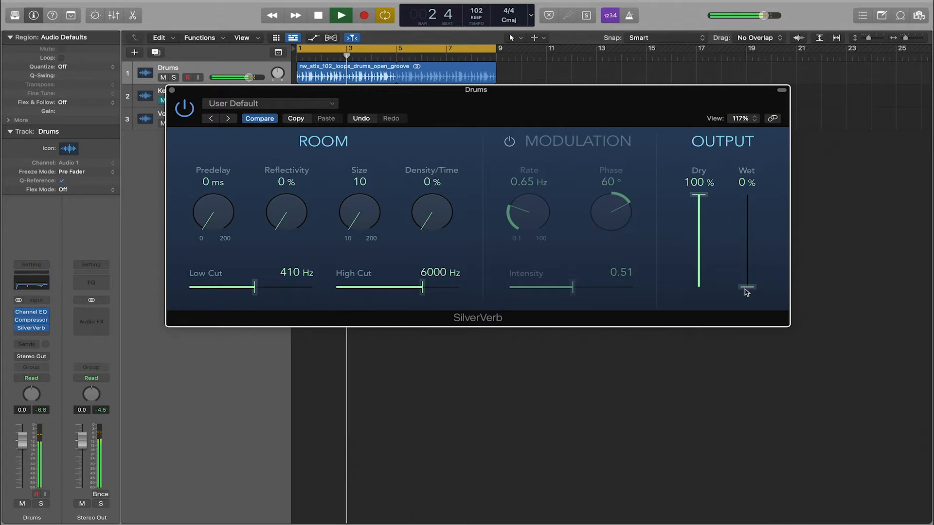
pyautogui.moveTo(746, 291); pyautogui.dragTo(744, 254)
pyautogui.moveTo(744, 252); pyautogui.dragTo(743, 194)
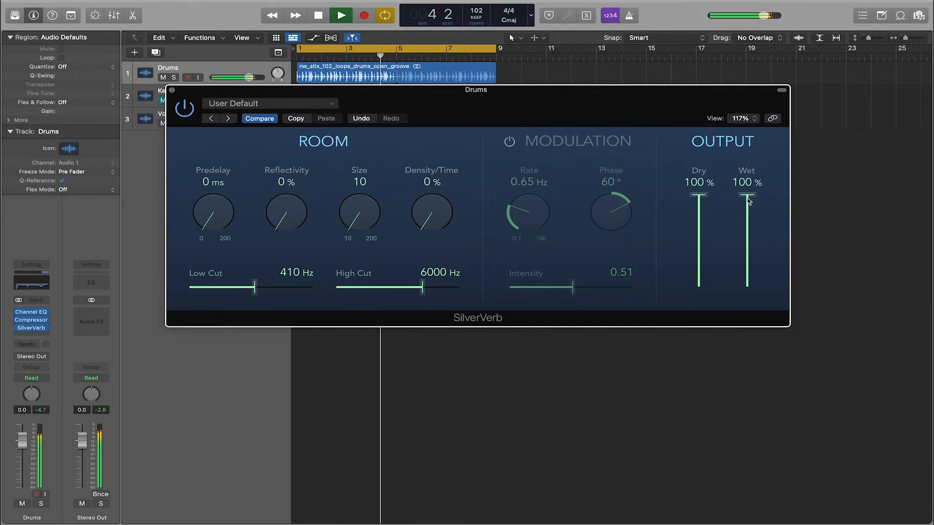
# Audition the reverb signal alone with Dry at 0%, and return Dry to 100% to hear the blend.
pyautogui.moveTo(703, 199); pyautogui.dragTo(697, 304)
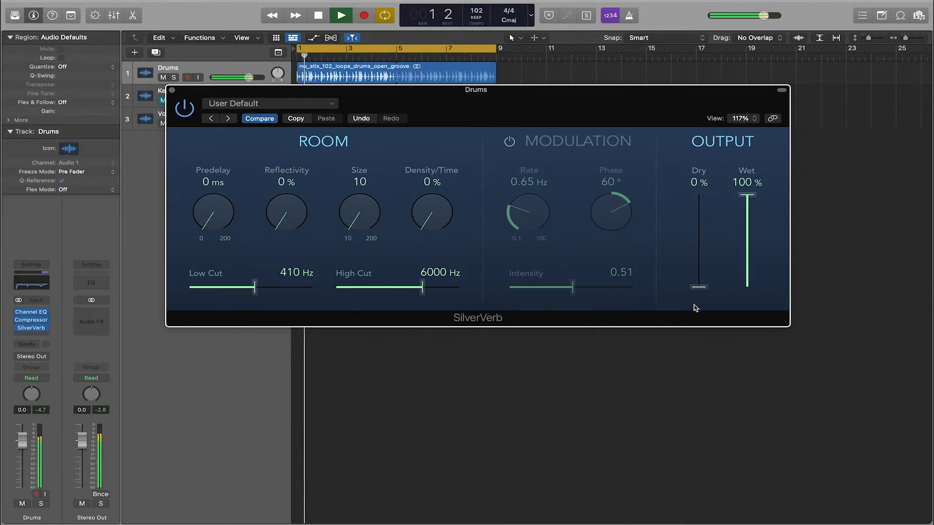
pyautogui.press('space')
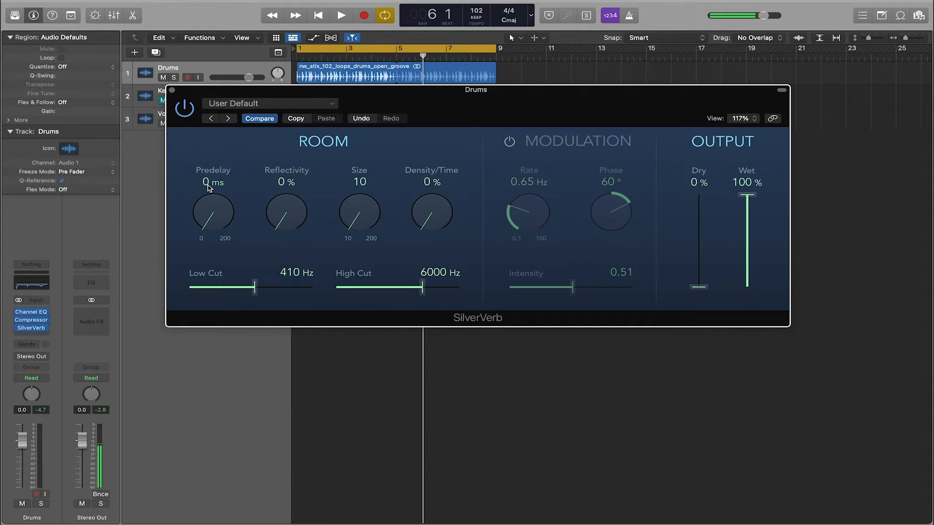
pyautogui.press('space')
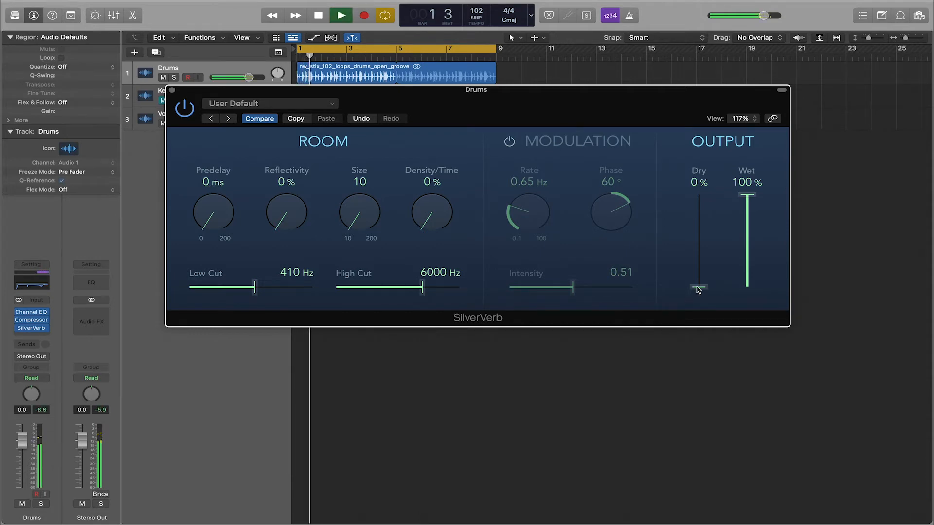
pyautogui.moveTo(696, 288); pyautogui.dragTo(695, 180)
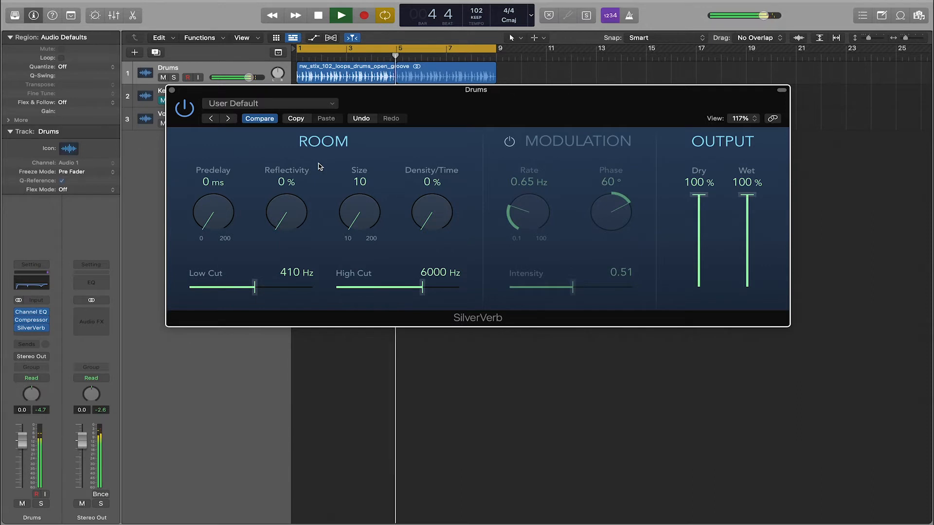
pyautogui.press('space')
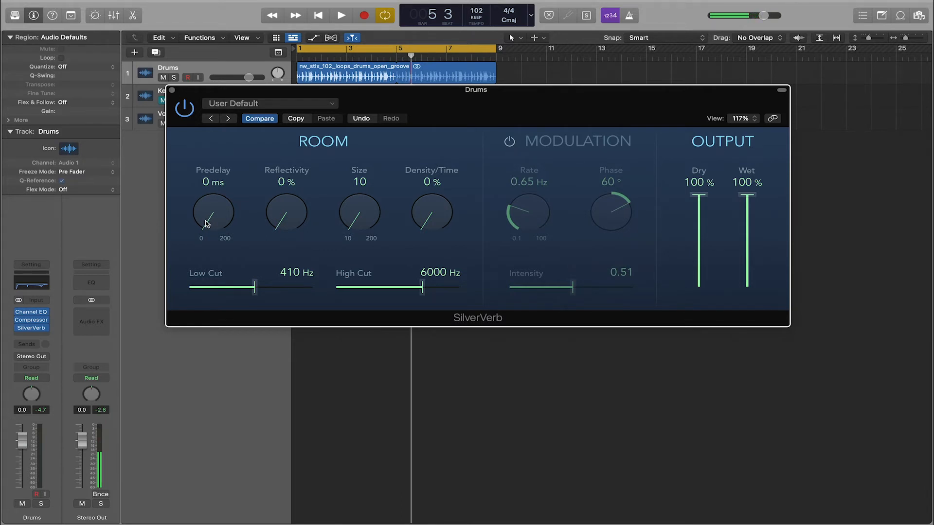
# Audition the drums with no Predelay, and raise Predelay in stages to 27 ms, 49 ms and up to 180 ms.
pyautogui.press('space')
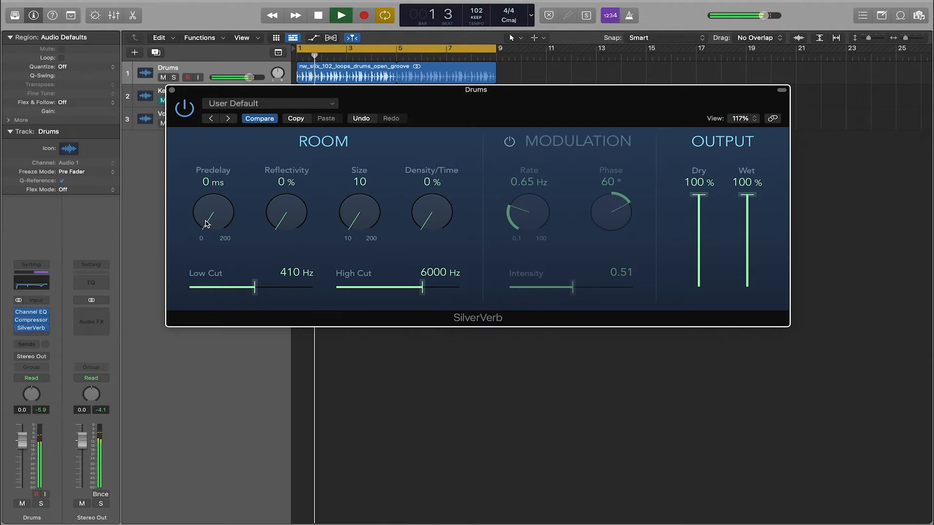
pyautogui.press('space')
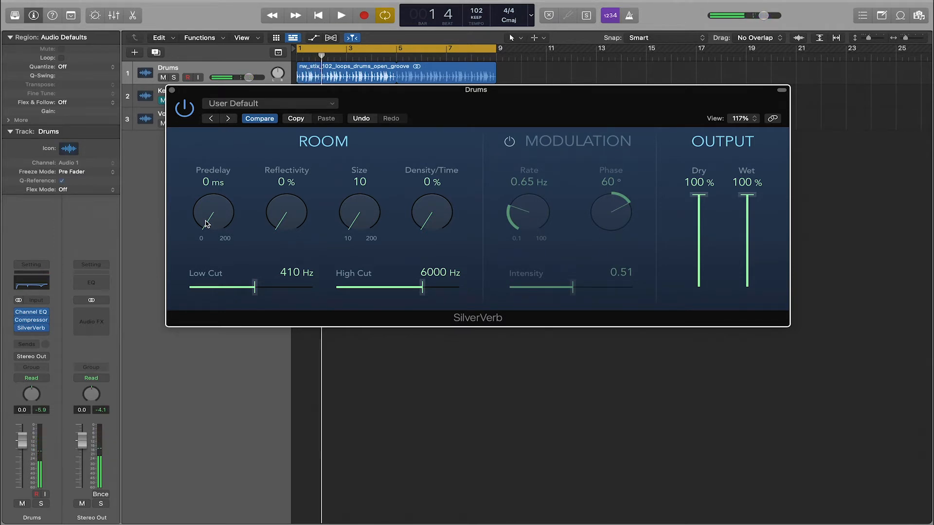
pyautogui.moveTo(205, 223); pyautogui.dragTo(198, 194)
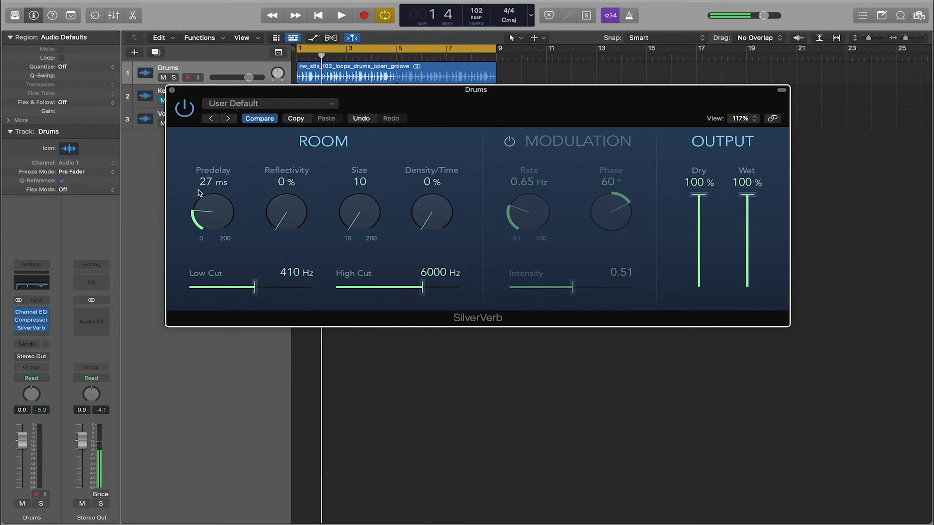
pyautogui.press('space')
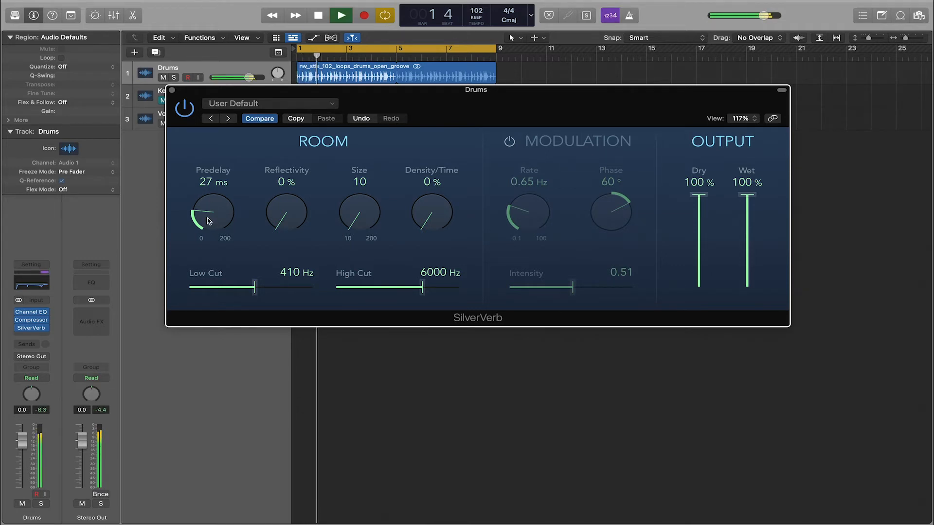
pyautogui.moveTo(208, 221); pyautogui.dragTo(203, 196)
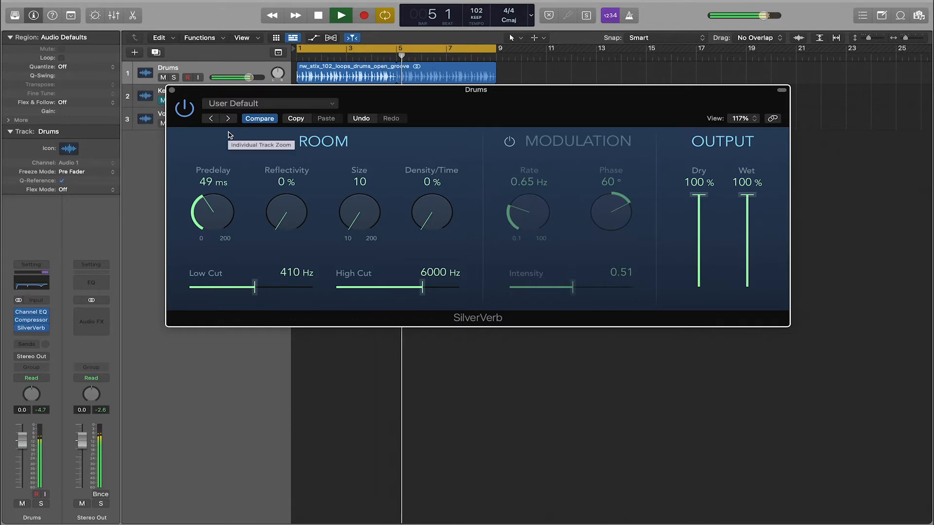
pyautogui.moveTo(204, 207); pyautogui.dragTo(211, 184)
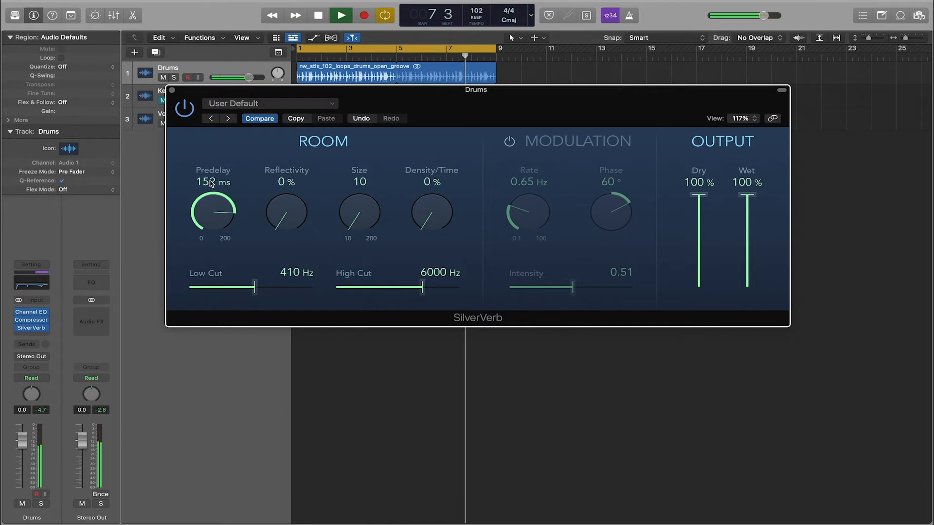
pyautogui.moveTo(204, 203); pyautogui.dragTo(203, 201)
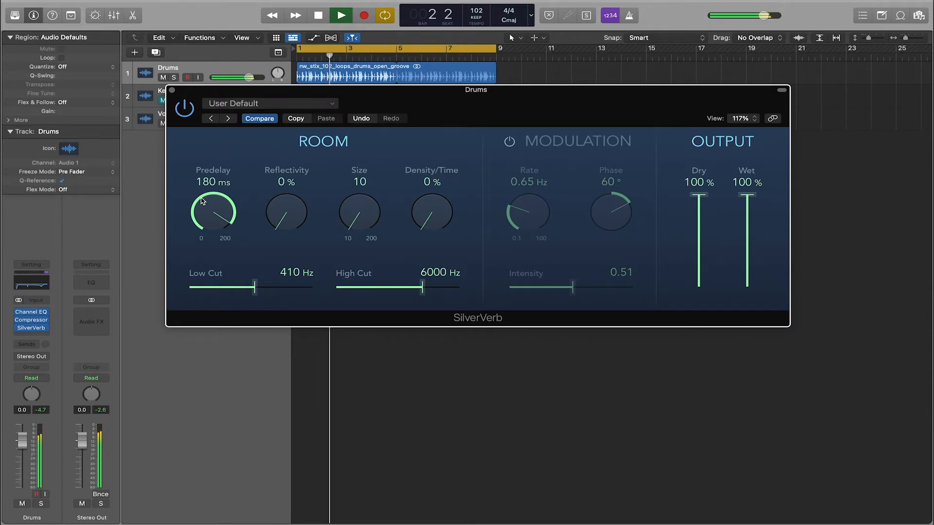
pyautogui.press('space')
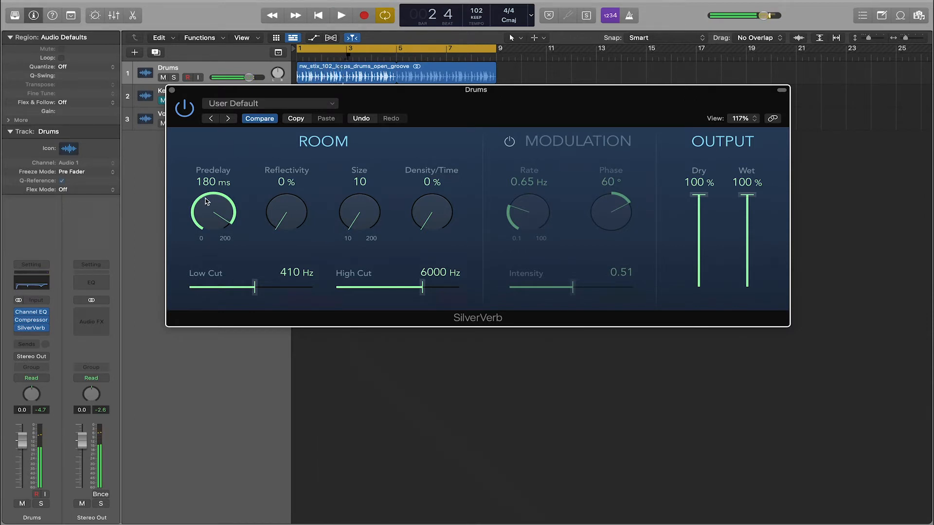
# Reduce the reverb's Predelay to 41 ms while listening to the drum loop.
pyautogui.moveTo(203, 202); pyautogui.dragTo(204, 269)
pyautogui.press('space')
pyautogui.moveTo(204, 210); pyautogui.dragTo(201, 223)
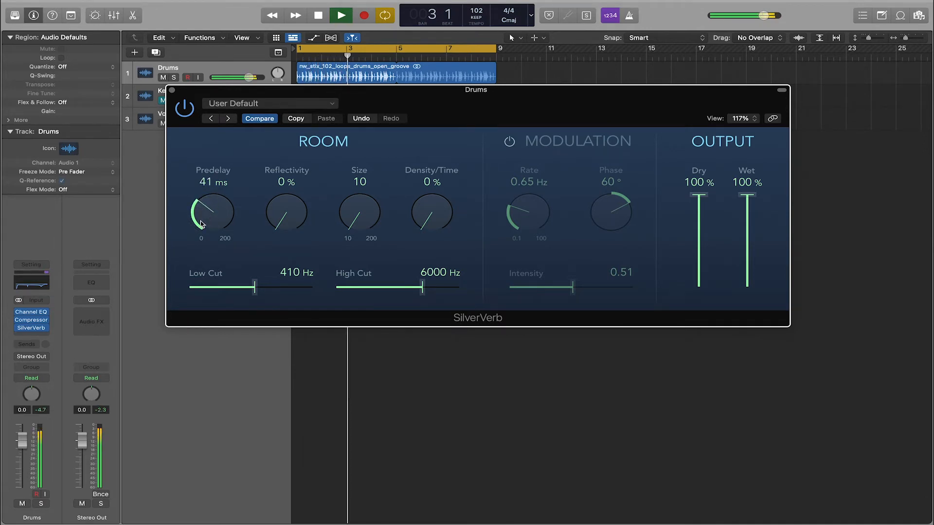
pyautogui.press('space')
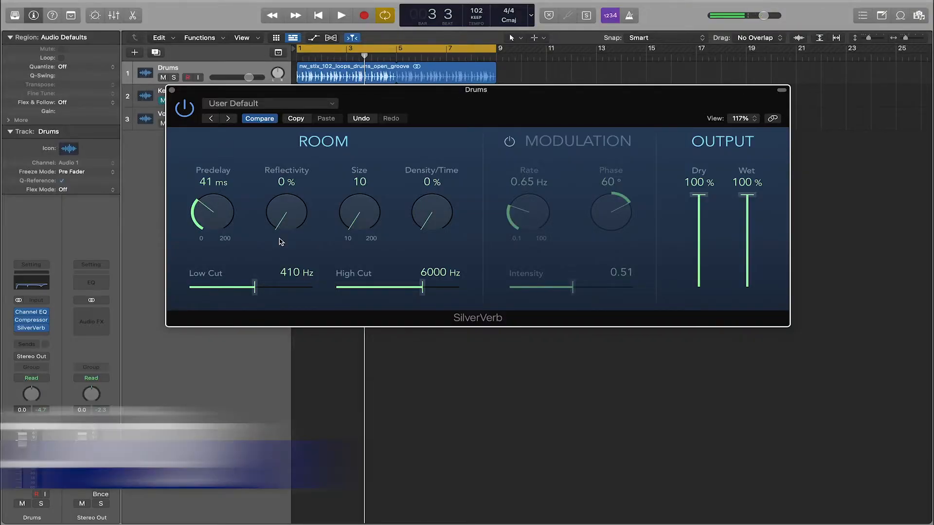
# Set the Dry output to 0% and raise Reflectivity to 41% while the drum loop plays.
pyautogui.click(698, 196)
pyautogui.moveTo(699, 196); pyautogui.dragTo(695, 350)
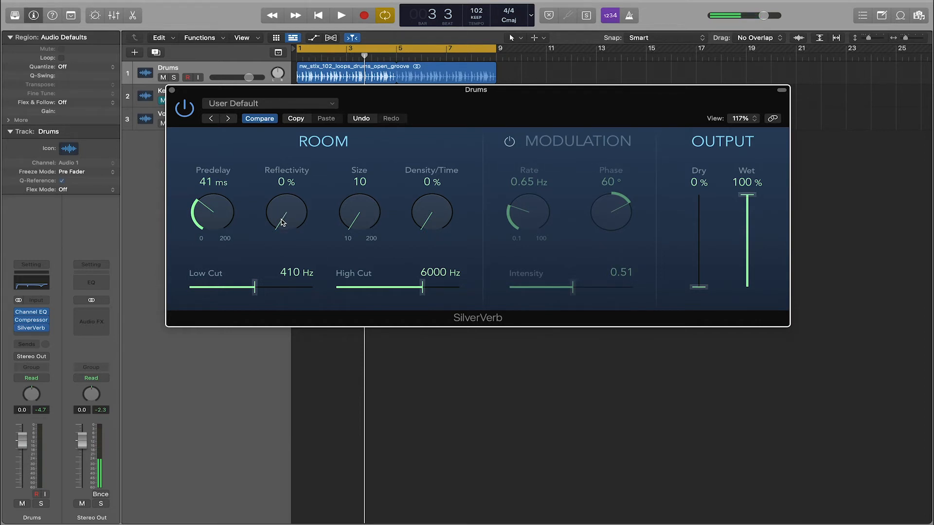
pyautogui.press('space')
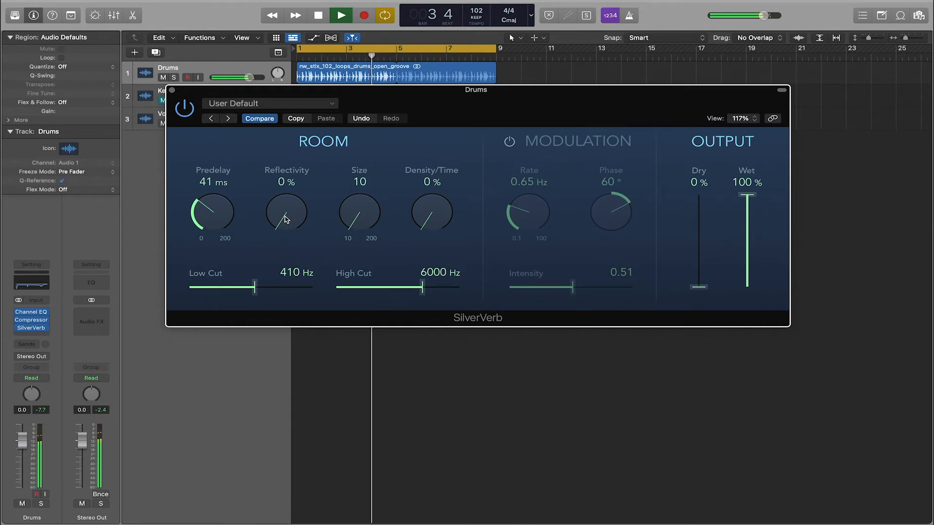
pyautogui.moveTo(278, 224); pyautogui.dragTo(278, 168)
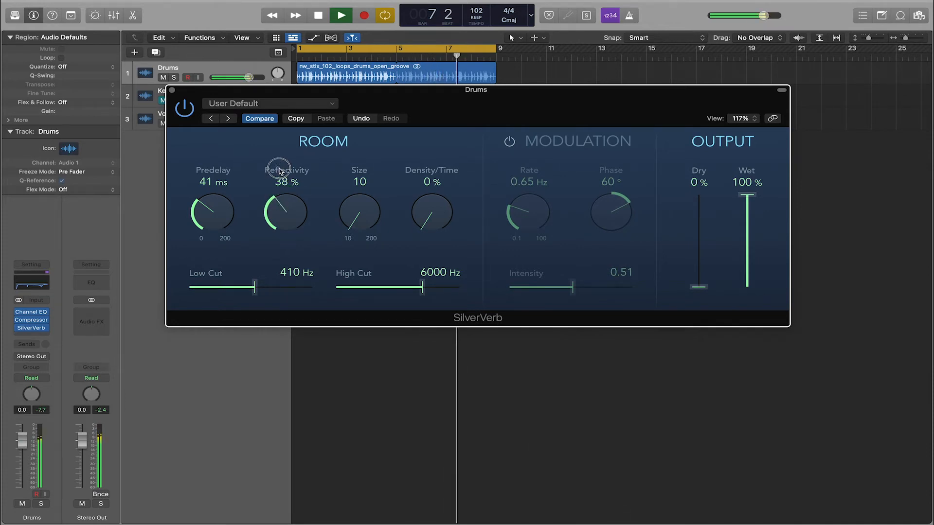
pyautogui.moveTo(277, 209)
pyautogui.mouseDown()
pyautogui.moveTo(279, 145)
pyautogui.moveTo(295, 226)
pyautogui.moveTo(289, 205)
pyautogui.mouseUp()
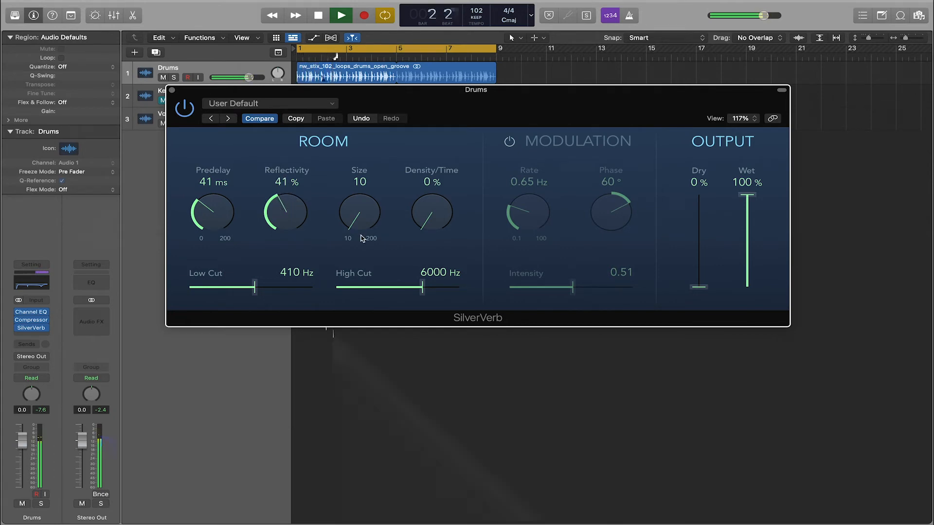
pyautogui.press('space')
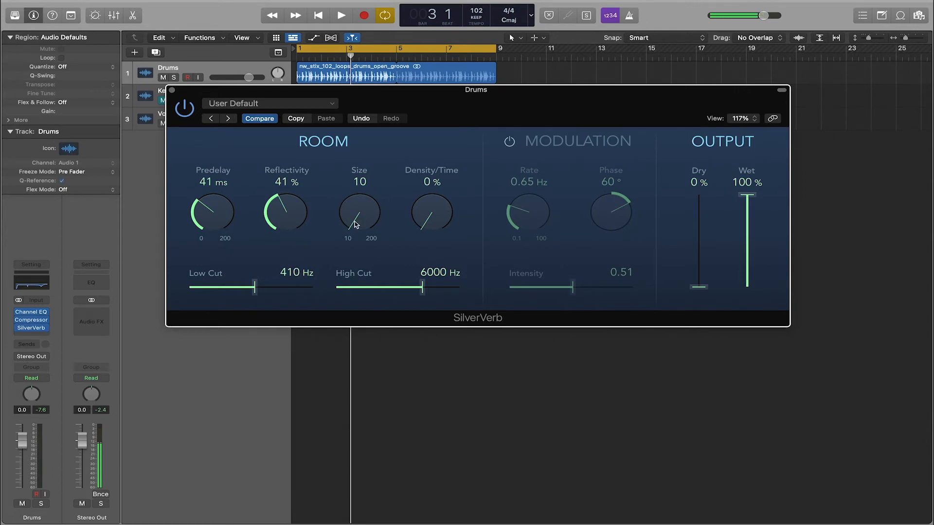
# Audition room Size values of 104, 86, 144 and 74 during playback, and settle on 30.
pyautogui.moveTo(348, 233)
pyautogui.mouseDown()
pyautogui.moveTo(348, 199)
pyautogui.moveTo(347, 248)
pyautogui.mouseUp()
pyautogui.press('space')
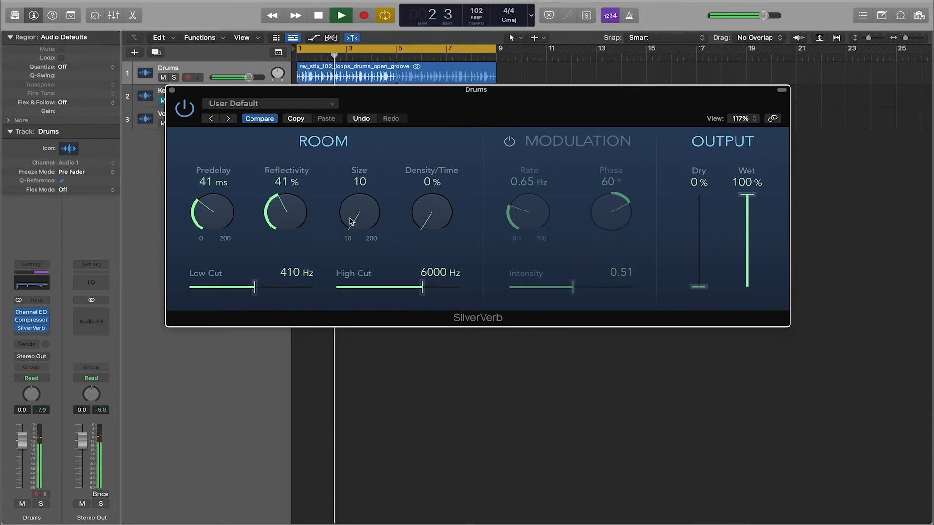
pyautogui.moveTo(352, 220); pyautogui.dragTo(350, 150)
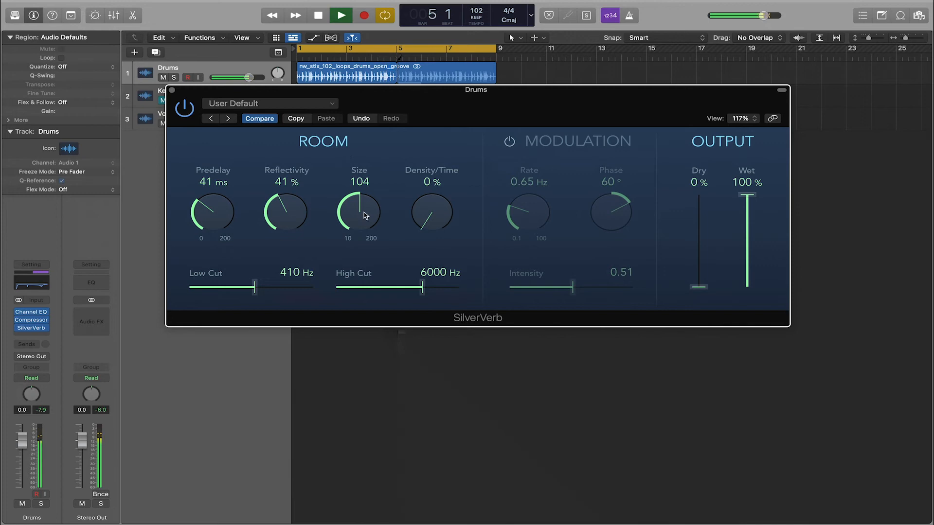
pyautogui.moveTo(366, 215); pyautogui.dragTo(353, 220)
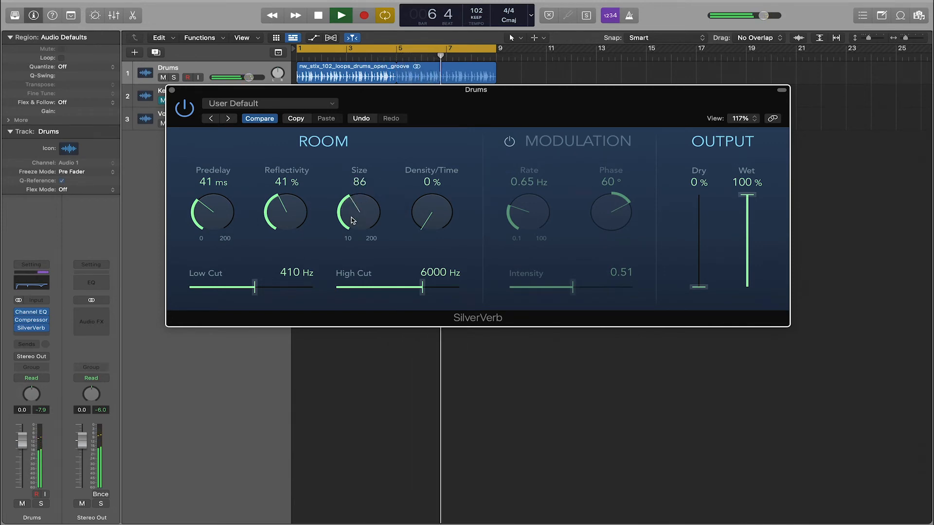
pyautogui.moveTo(353, 220); pyautogui.dragTo(343, 176)
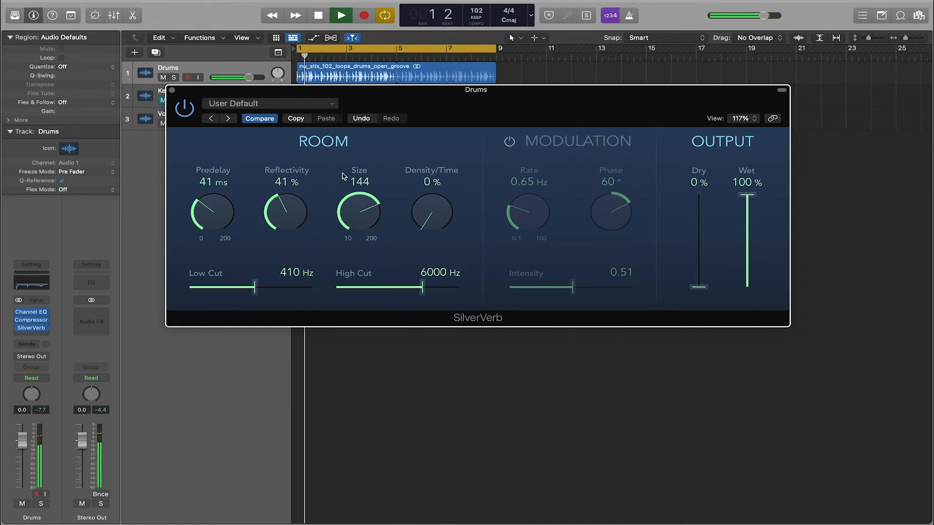
pyautogui.moveTo(369, 207); pyautogui.dragTo(338, 260)
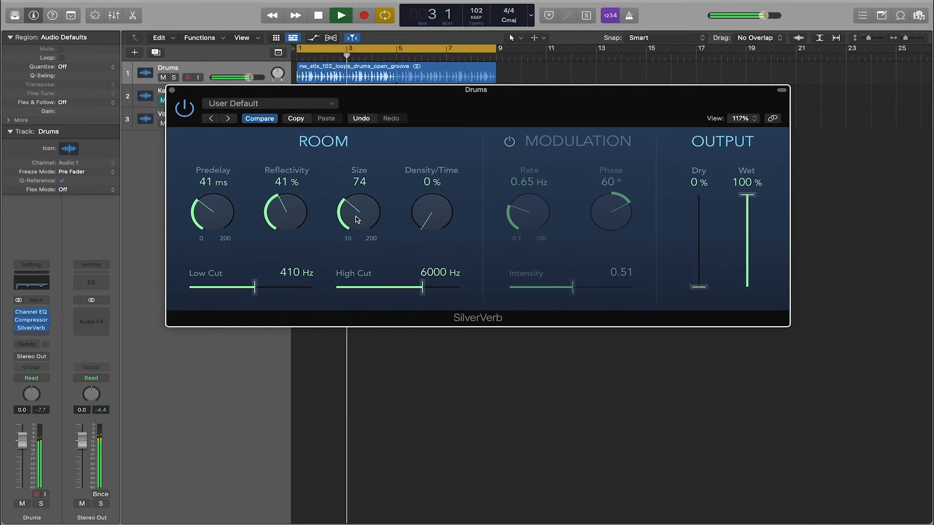
pyautogui.moveTo(356, 219); pyautogui.dragTo(348, 230)
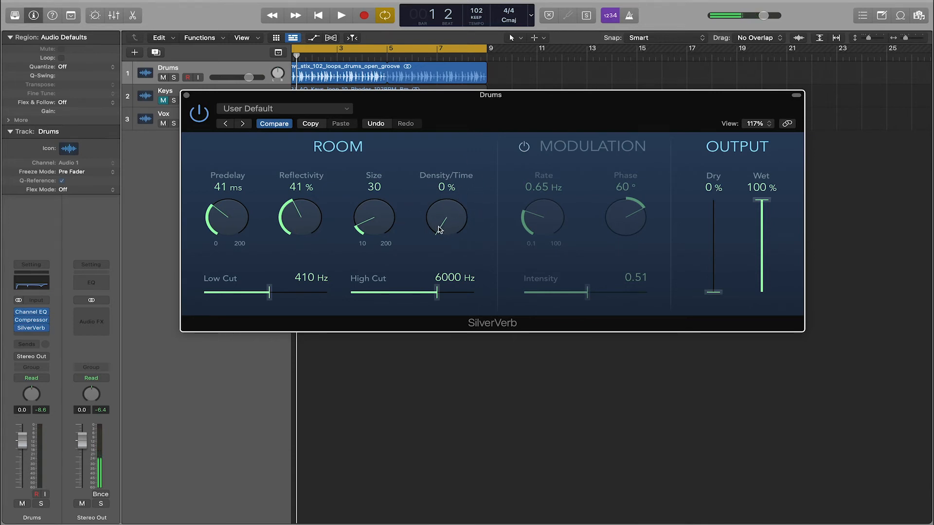
# Raise Density/Time to 27% and on to 60% while the drum loop plays.
pyautogui.press('space')
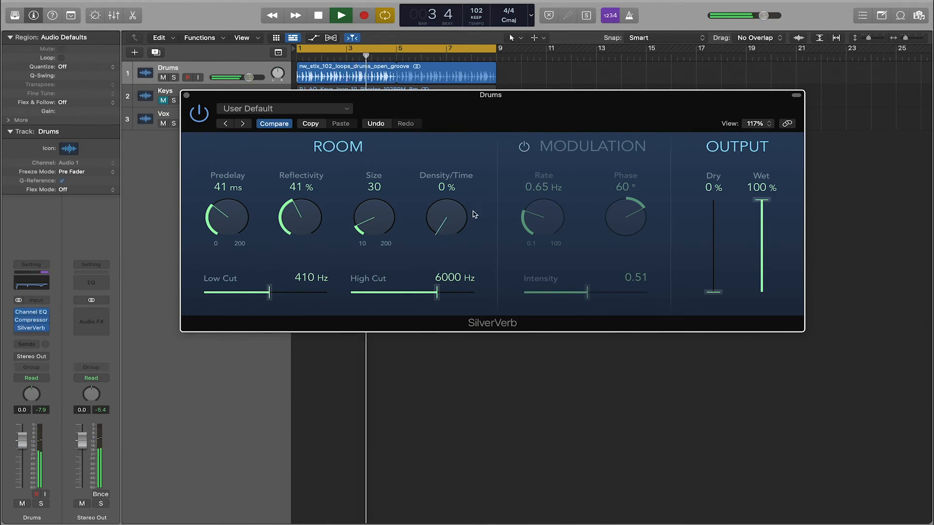
pyautogui.click(436, 219)
pyautogui.moveTo(437, 220); pyautogui.dragTo(430, 184)
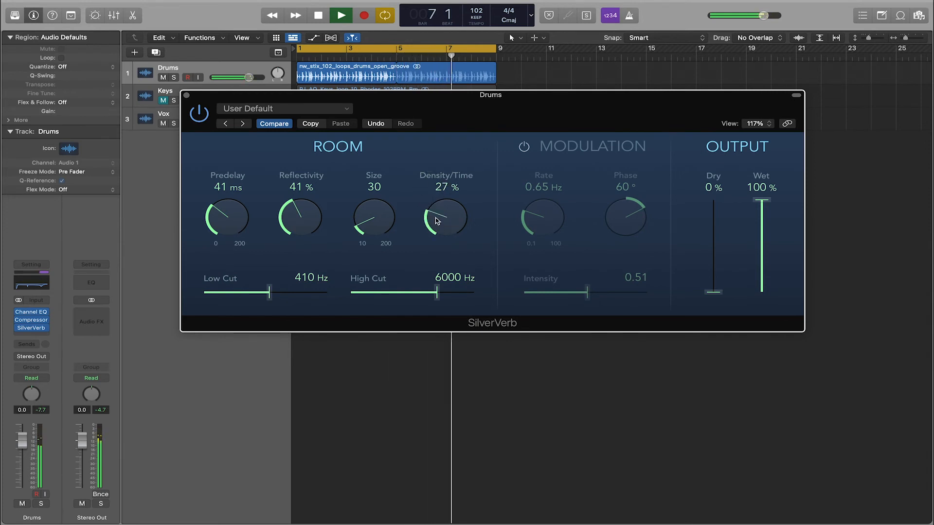
pyautogui.moveTo(434, 221); pyautogui.dragTo(430, 174)
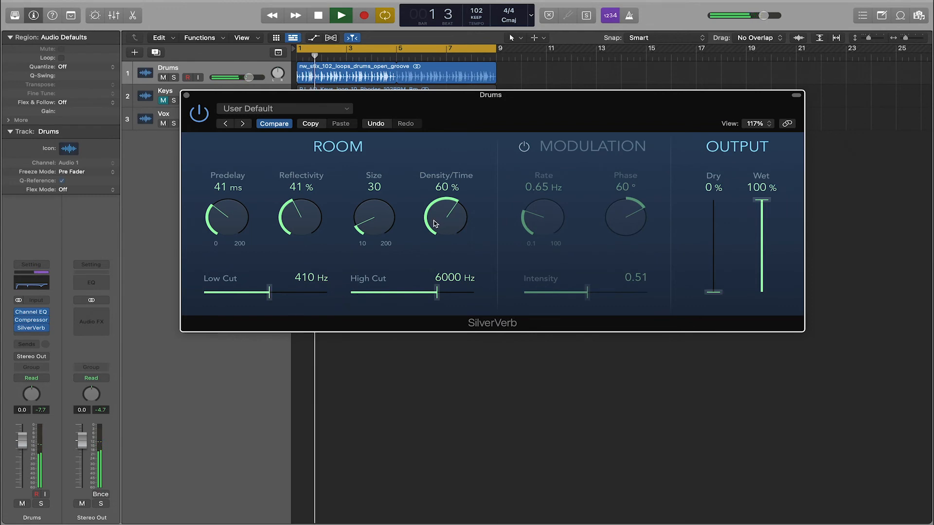
# Audition Density/Time at 92% and 100% on the drum loop, settle on 56%, and stop playback.
pyautogui.moveTo(439, 222); pyautogui.dragTo(434, 210)
pyautogui.moveTo(432, 197); pyautogui.dragTo(431, 179)
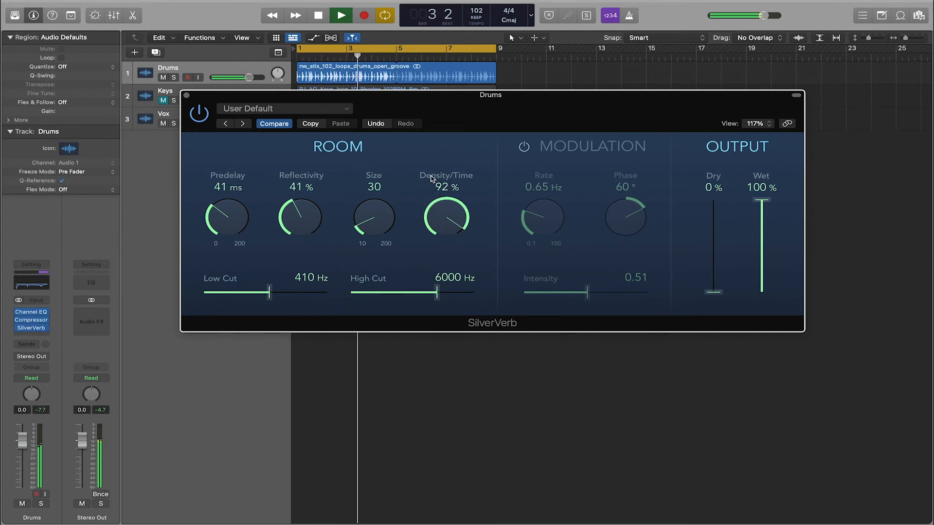
pyautogui.moveTo(441, 207); pyautogui.dragTo(441, 200)
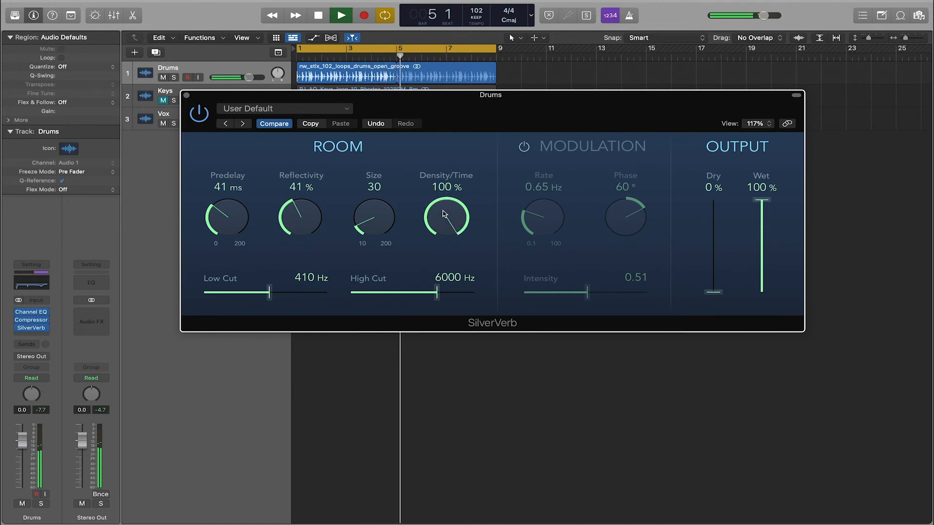
pyautogui.moveTo(443, 220); pyautogui.dragTo(422, 271)
pyautogui.press('space')
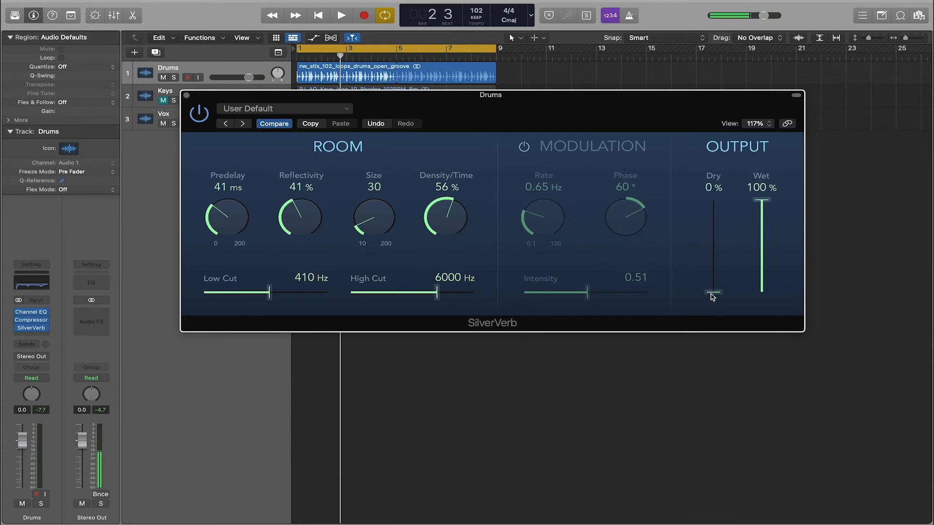
# Restart the drum loop, set the Dry output to 100% and the Wet output to 7%, and stop playback.
pyautogui.press('space')
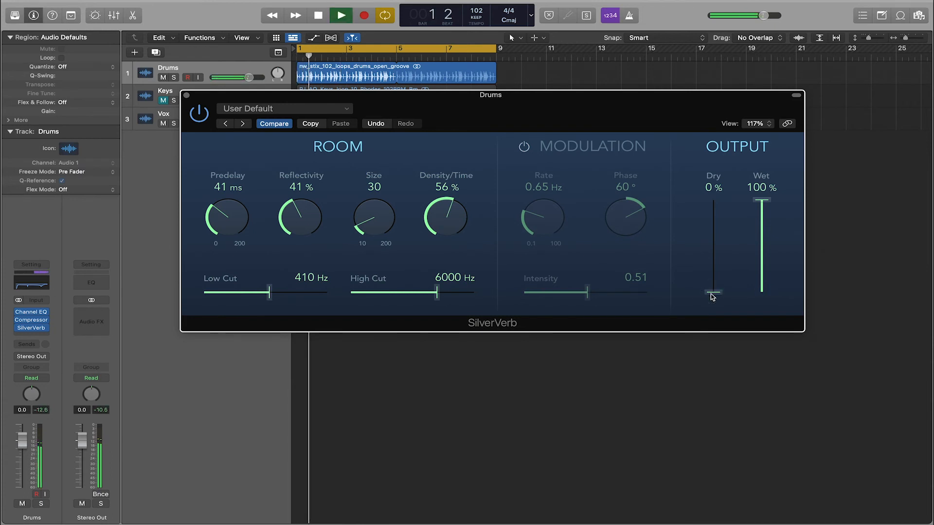
pyautogui.moveTo(711, 296); pyautogui.dragTo(704, 186)
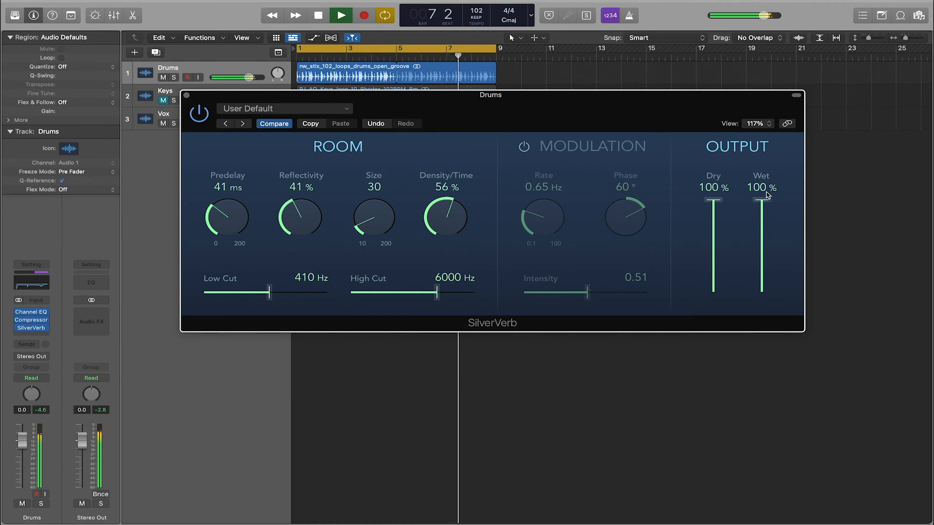
pyautogui.moveTo(762, 200); pyautogui.dragTo(767, 289)
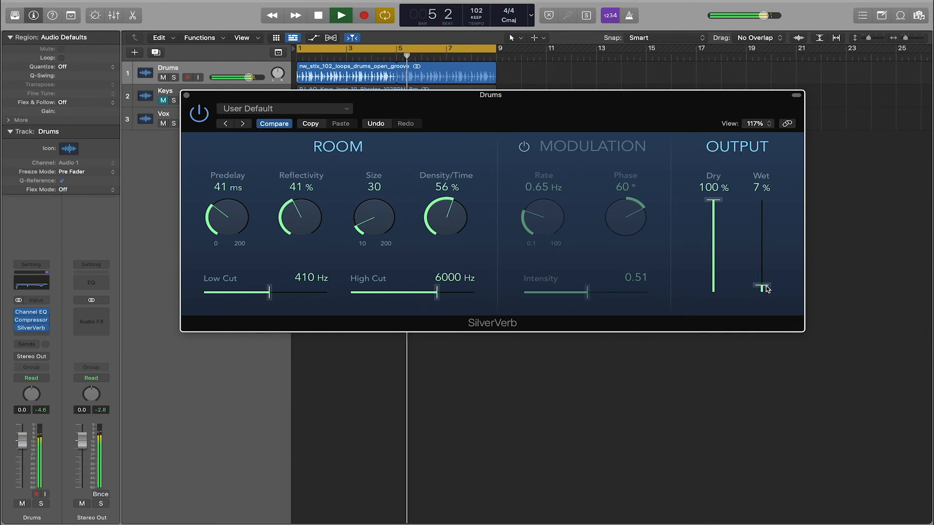
pyautogui.click(765, 287)
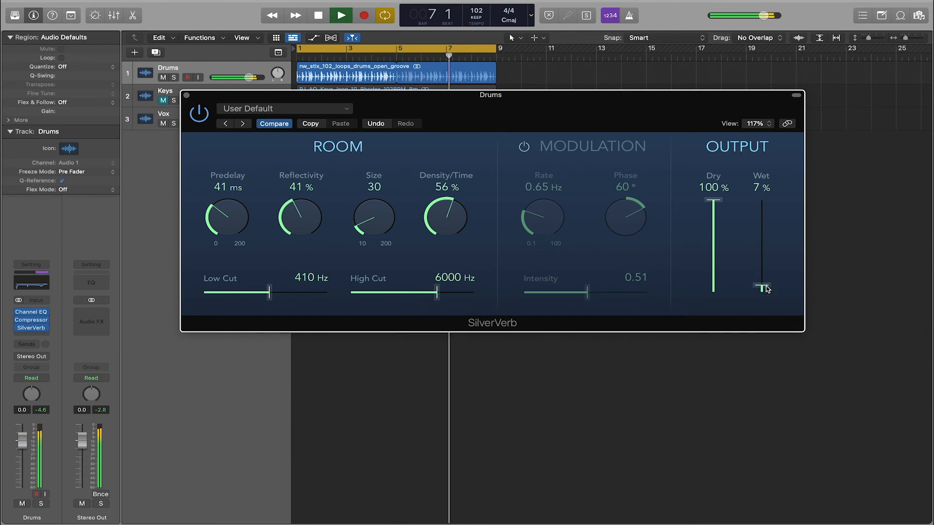
pyautogui.press('space')
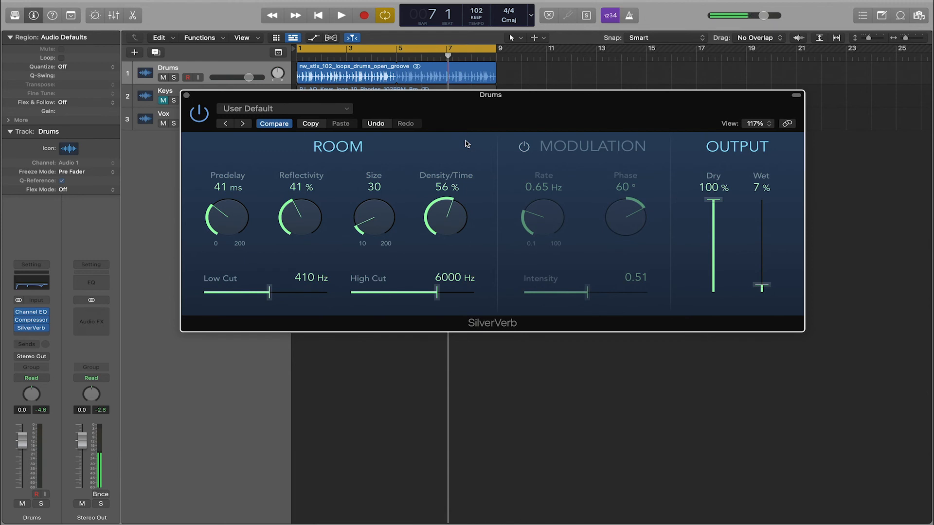
# Play the drum loop and toggle SilverVerb's bypass to compare the drums with and without the reverb.
pyautogui.press('space')
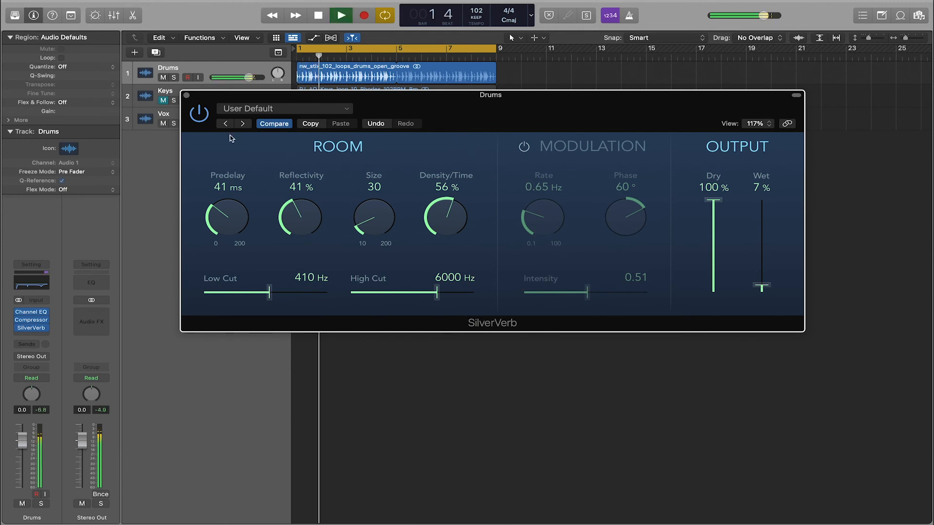
pyautogui.click(196, 121)
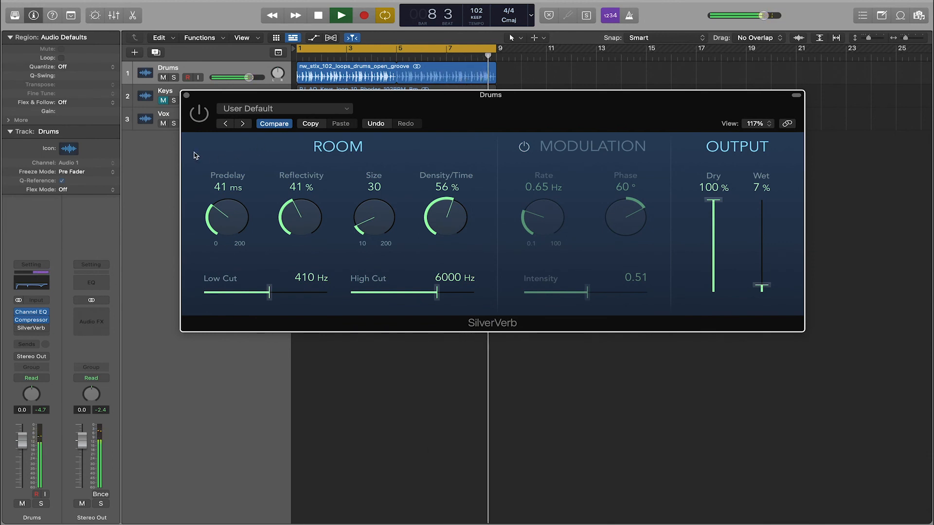
pyautogui.click(198, 117)
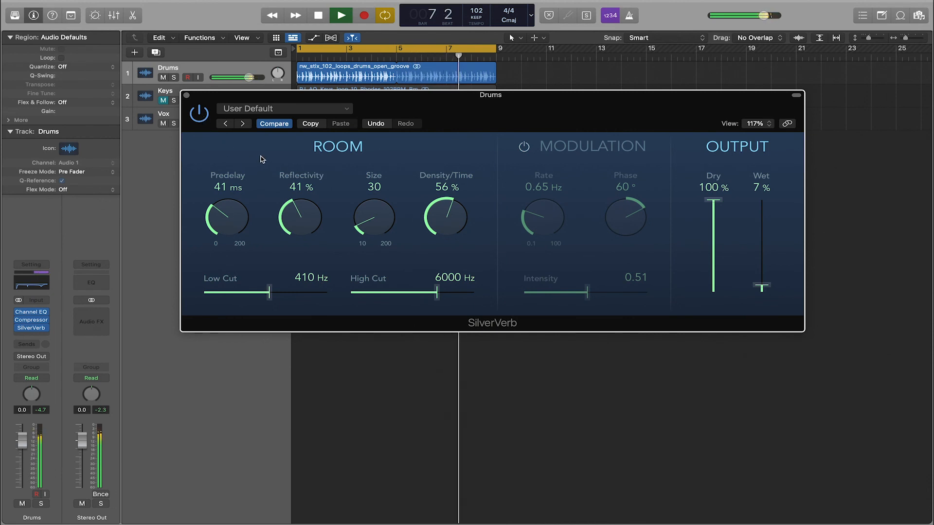
pyautogui.click(200, 125)
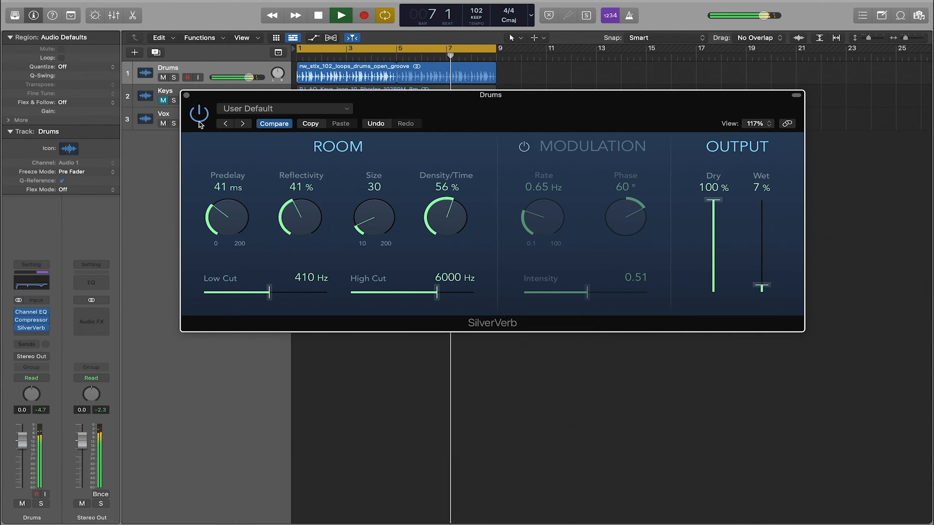
# Reduce the Predelay to 26 ms, compare the reverb bypassed and active, and stop playback.
pyautogui.moveTo(212, 215); pyautogui.dragTo(213, 229)
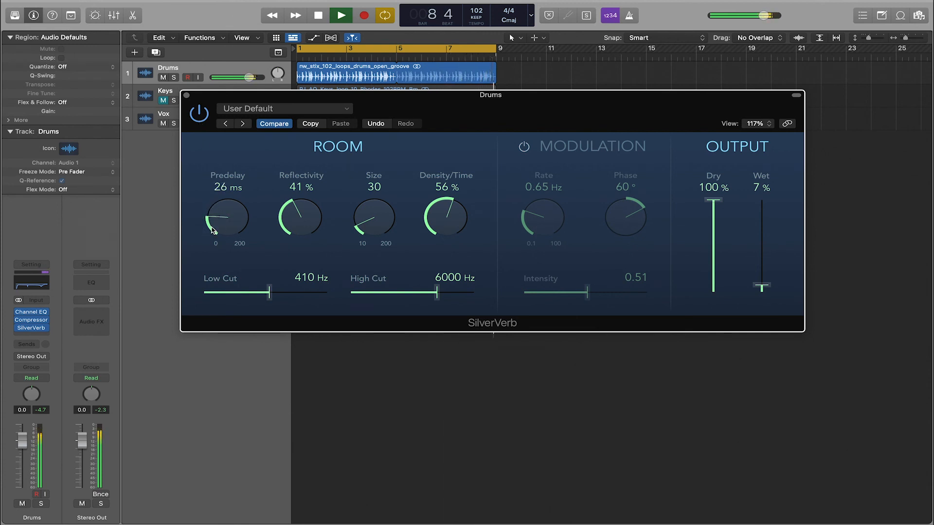
pyautogui.click(196, 119)
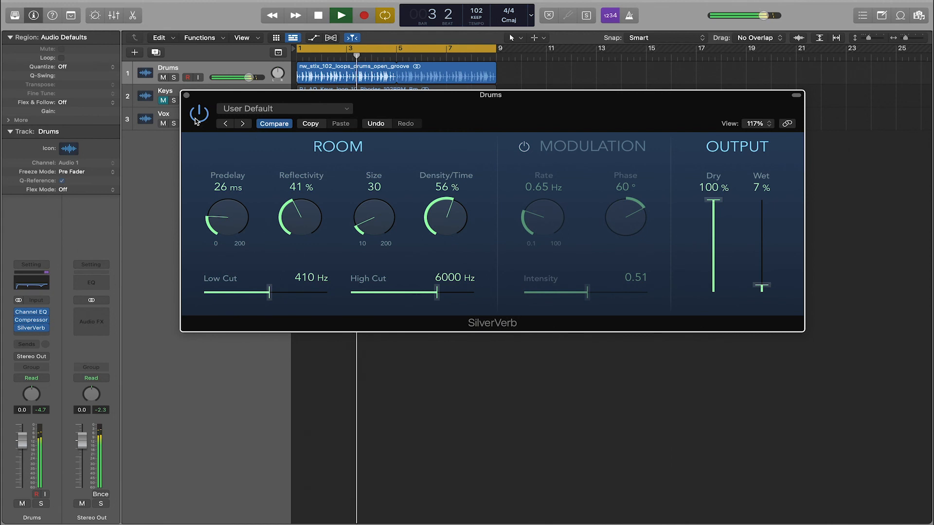
pyautogui.click(197, 118)
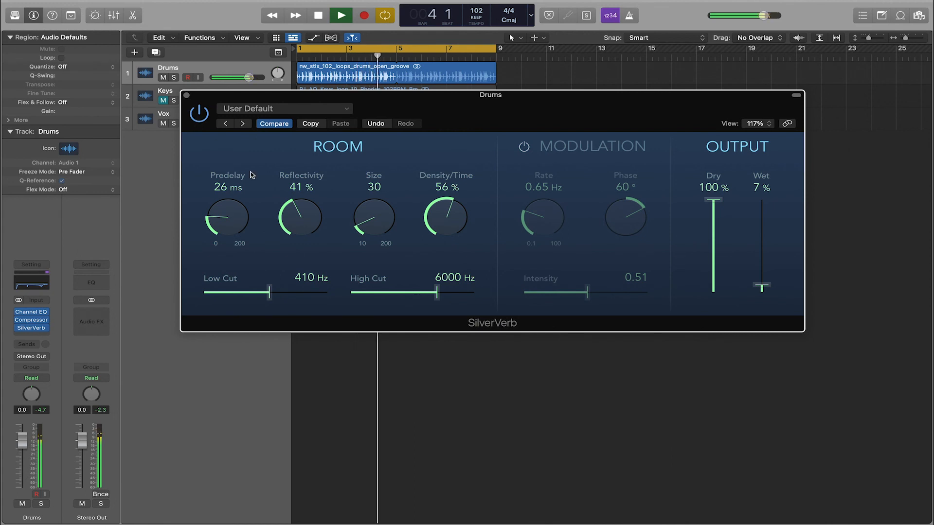
pyautogui.press('space')
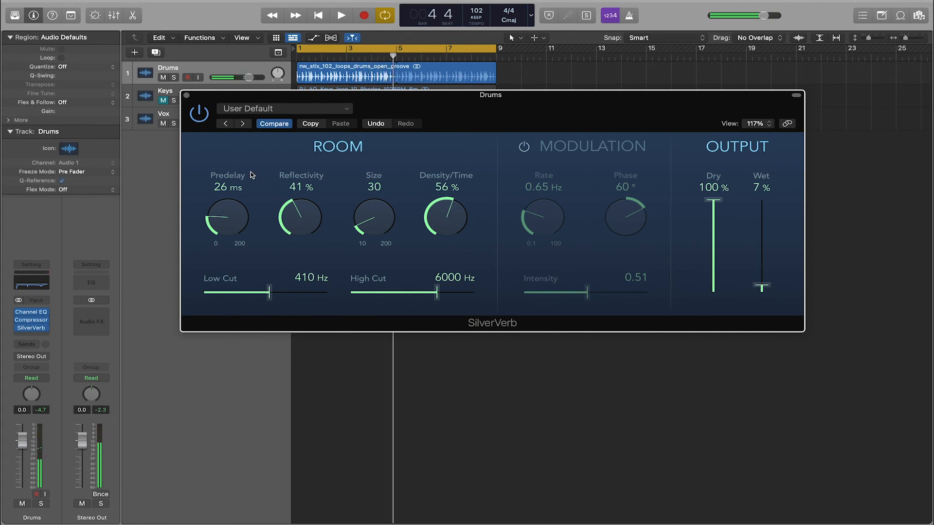